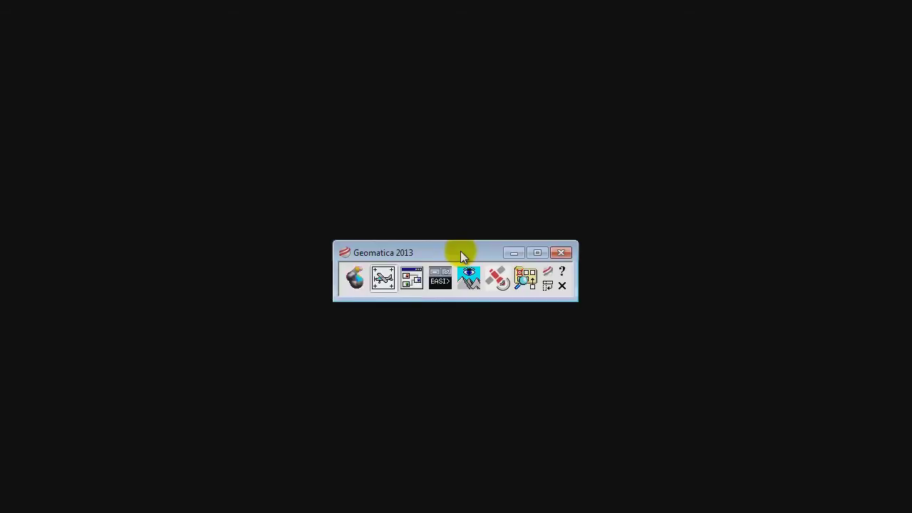
- Nudge the Geomatica 2013 toolbar window upward, then minimize it to the taskbar
{"action": "left_click_drag", "start_coordinate": [460, 251], "coordinate": [461, 222]}
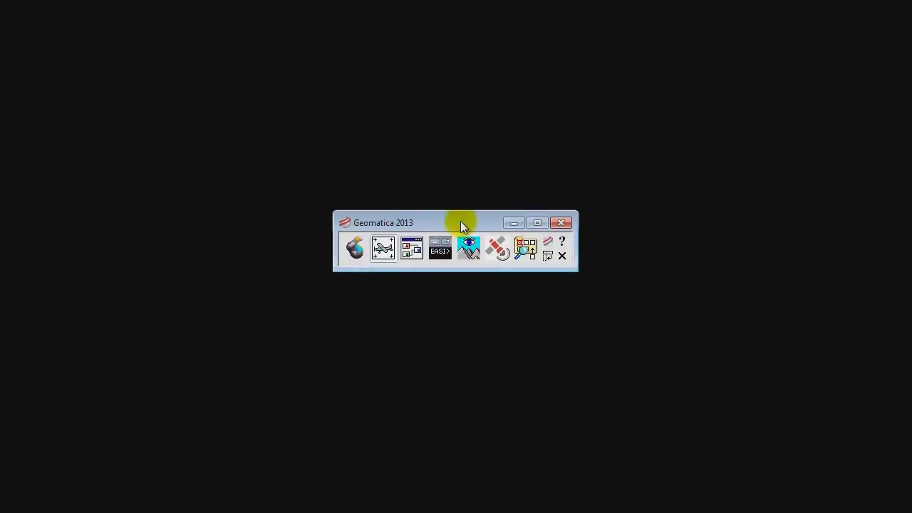
{"action": "left_click", "coordinate": [510, 223]}
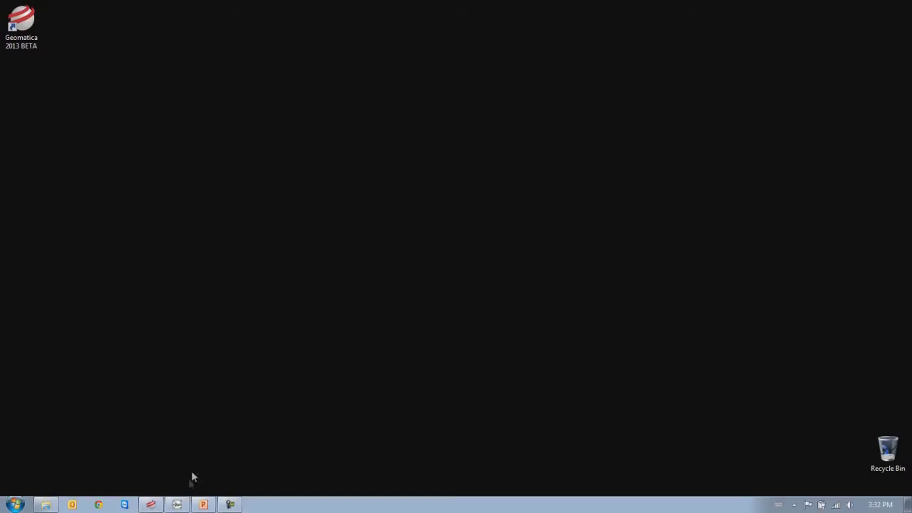
- Restore and reposition OrthoEngine, then open the View > Project Overview of airphoto image centres
{"action": "left_click", "coordinate": [179, 505]}
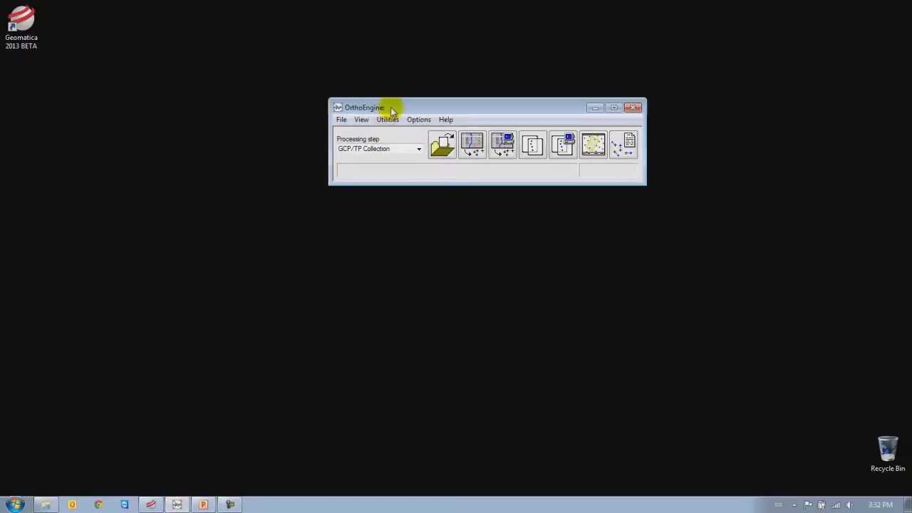
{"action": "left_click_drag", "start_coordinate": [391, 107], "coordinate": [353, 133]}
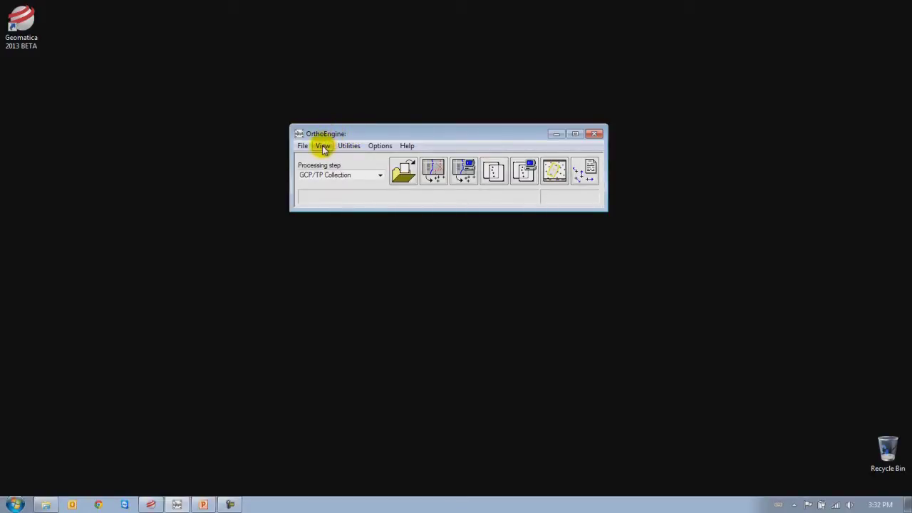
{"action": "left_click", "coordinate": [323, 147]}
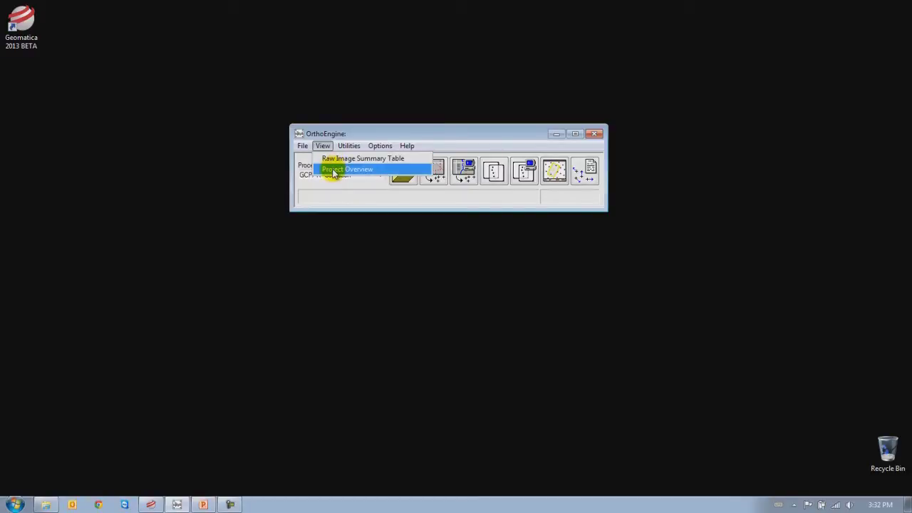
{"action": "left_click", "coordinate": [332, 170]}
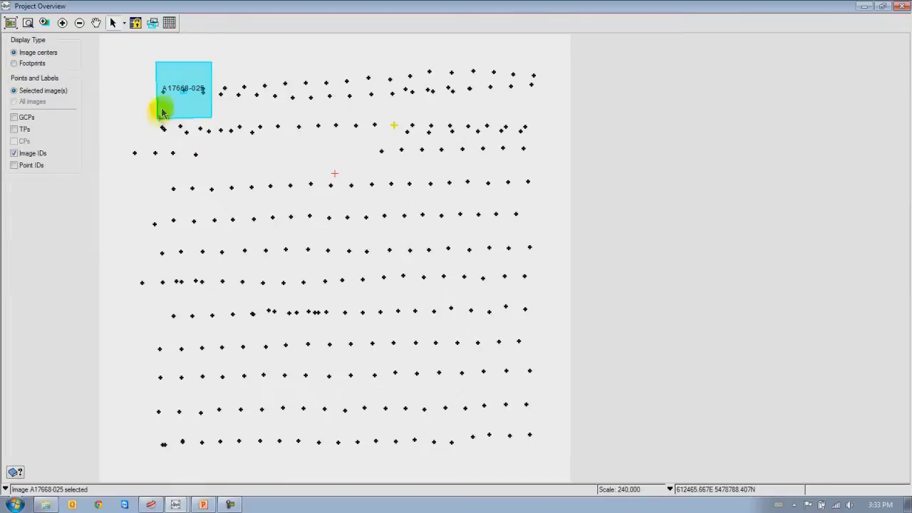
- Select images A17668-029, A17744-058, A17743-020 and a top-left group, then switch the display type to Footprints
{"action": "left_click", "coordinate": [265, 86]}
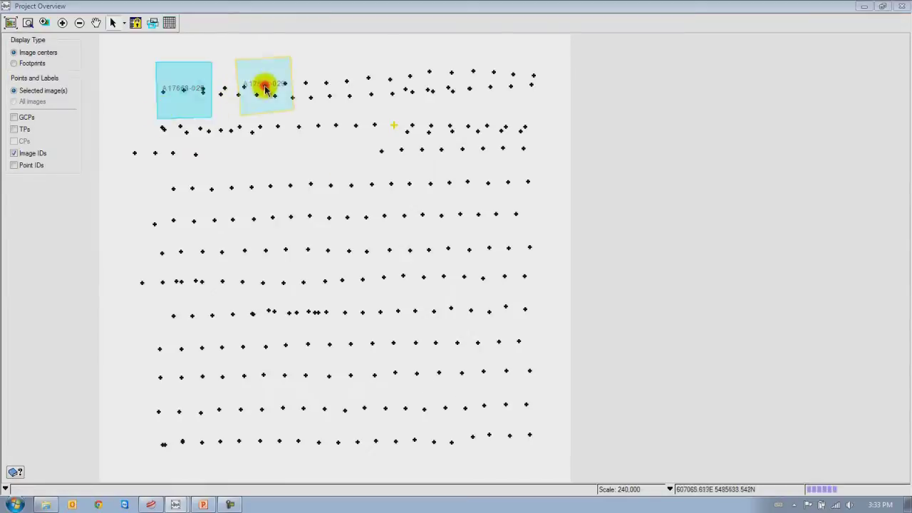
{"action": "left_click", "coordinate": [332, 100]}
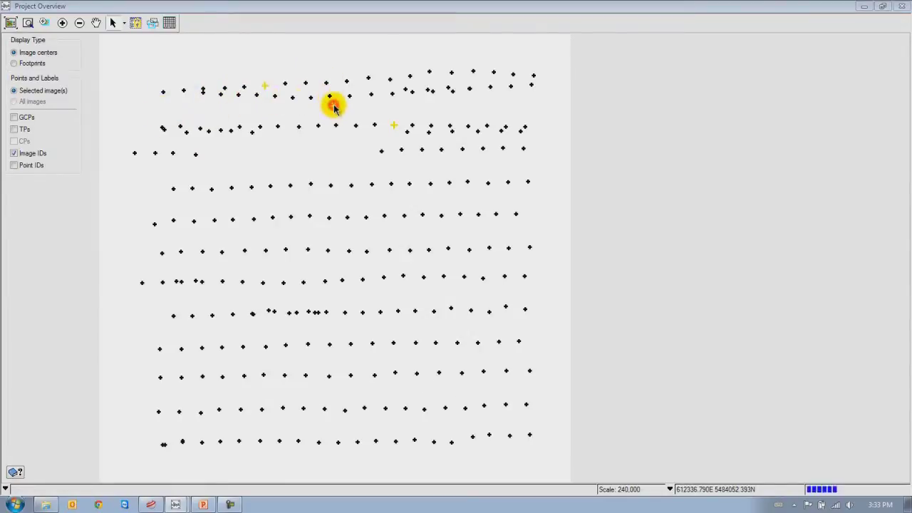
{"action": "left_click", "coordinate": [333, 103]}
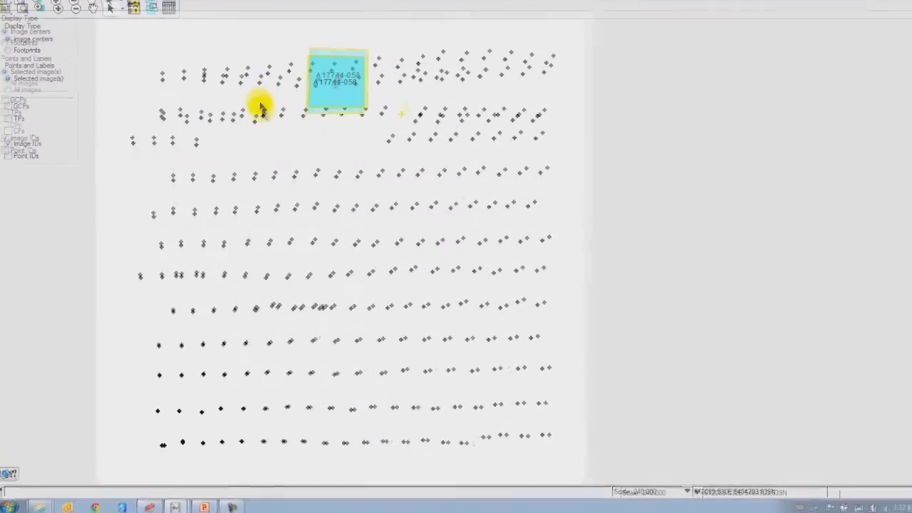
{"action": "left_click", "coordinate": [264, 132]}
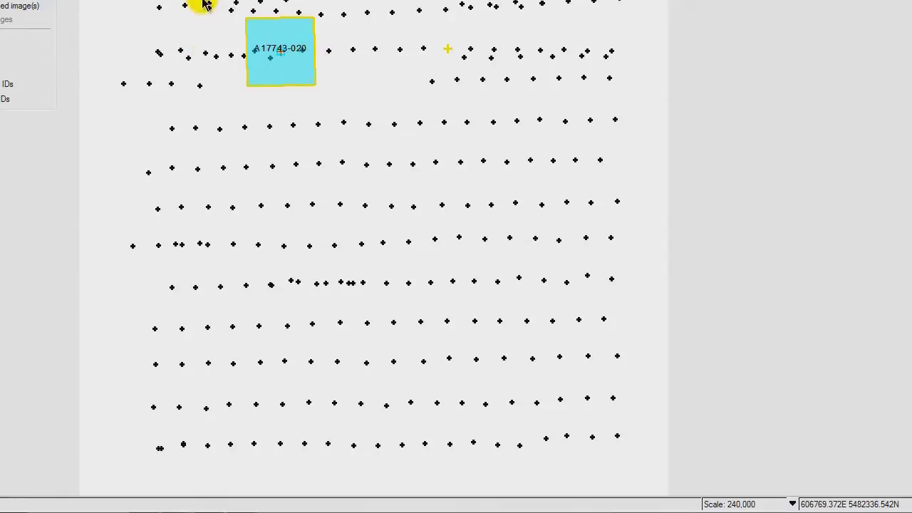
{"action": "left_click_drag", "start_coordinate": [155, 5], "coordinate": [247, 78]}
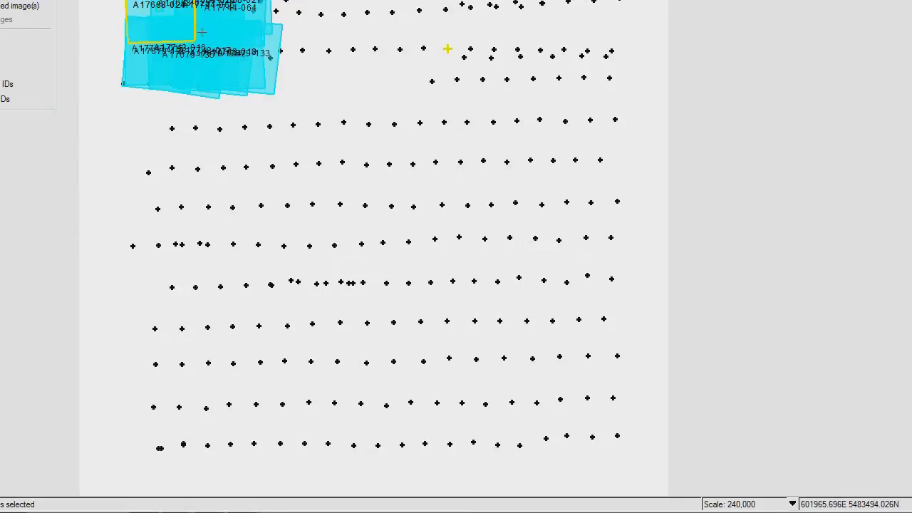
{"action": "left_click", "coordinate": [14, 64]}
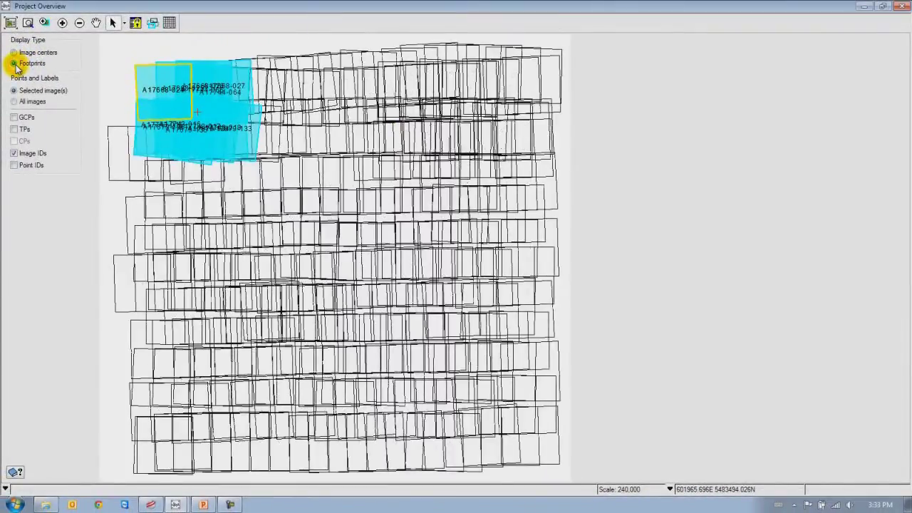
- Select footprints A17703-032 and A17703-136, then a block, ending with A17668-024 selected
{"action": "left_click", "coordinate": [319, 193]}
{"action": "left_click", "coordinate": [380, 192]}
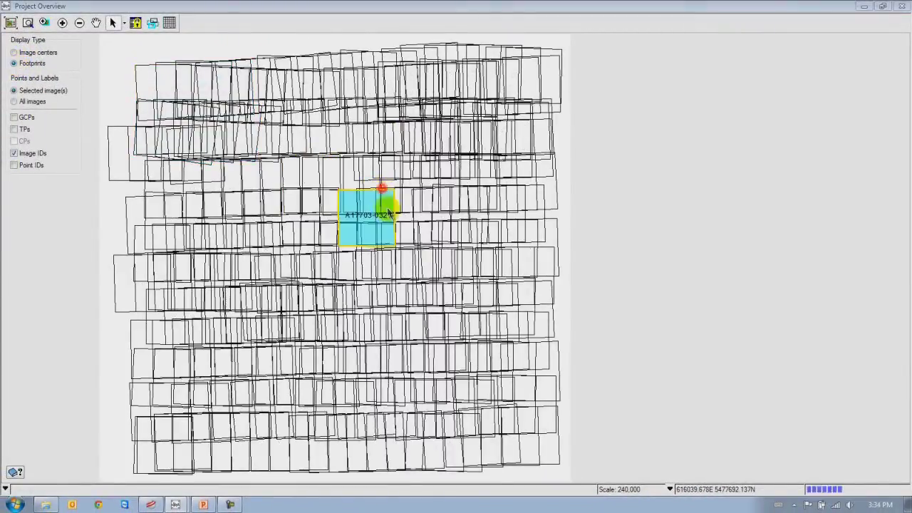
{"action": "left_click", "coordinate": [248, 188]}
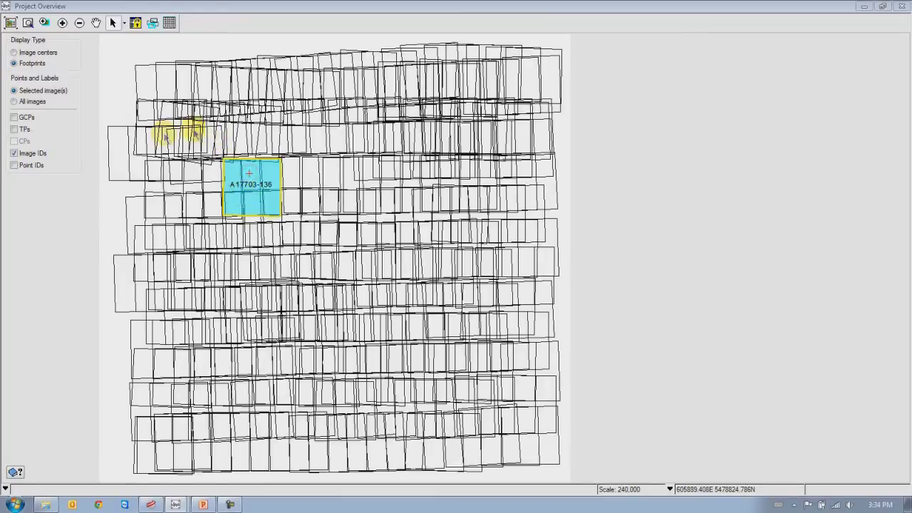
{"action": "left_click_drag", "start_coordinate": [319, 241], "coordinate": [322, 250]}
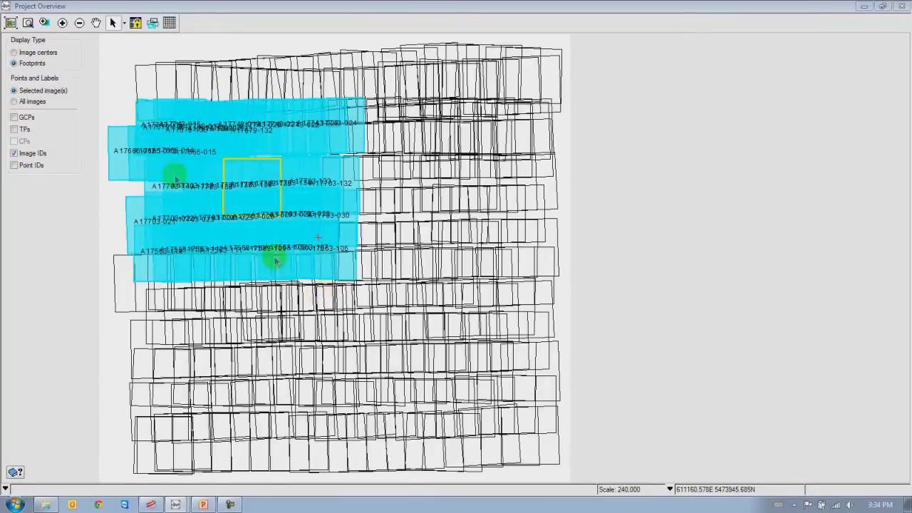
{"action": "left_click", "coordinate": [120, 66]}
{"action": "left_click", "coordinate": [153, 92]}
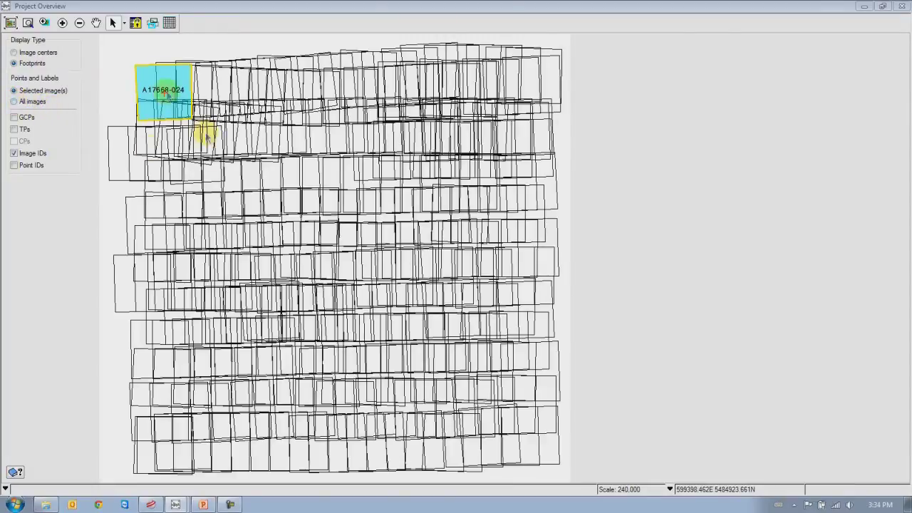
- Show GCPs and tie points for selected images only, box-select top-left footprints, and zoom to them
{"action": "left_click", "coordinate": [13, 118]}
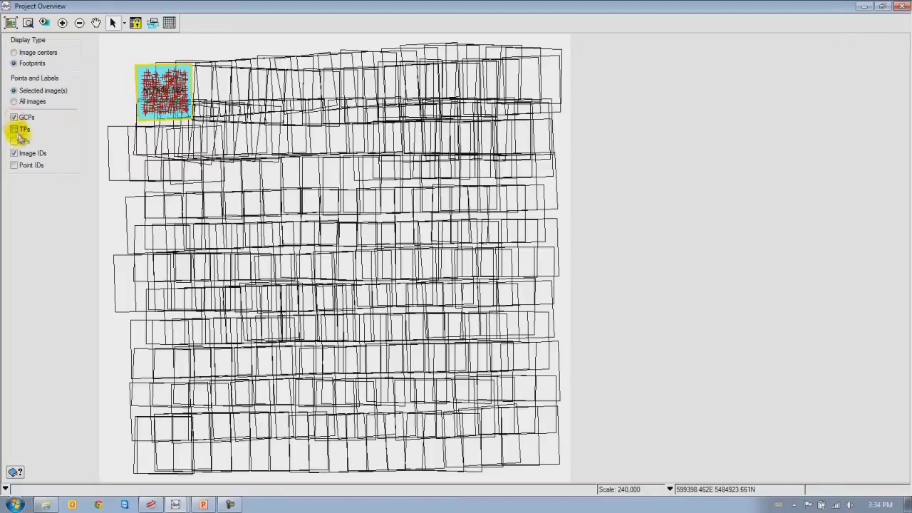
{"action": "left_click", "coordinate": [14, 129]}
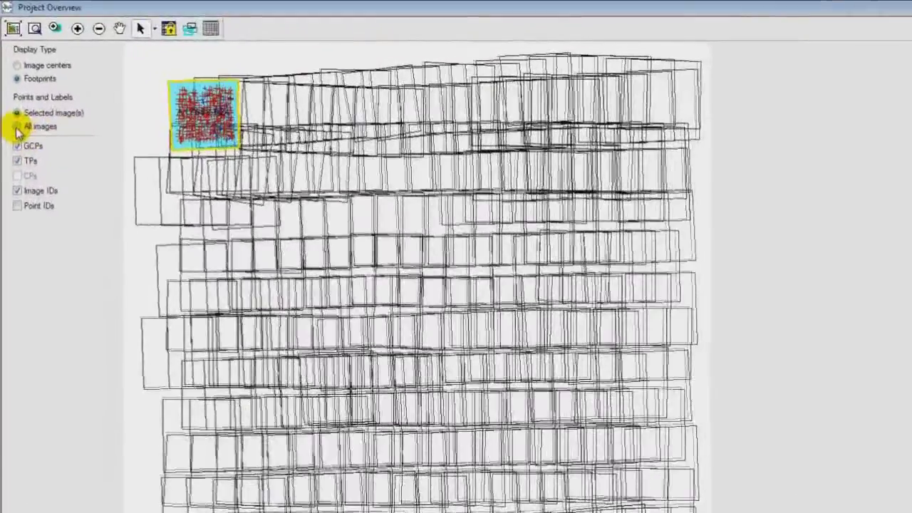
{"action": "left_click", "coordinate": [14, 101]}
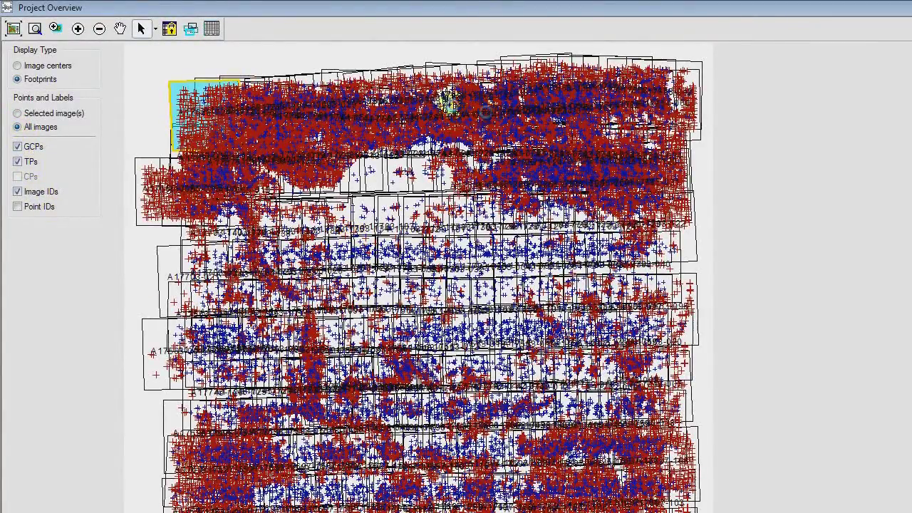
{"action": "left_click", "coordinate": [279, 117]}
{"action": "left_click_drag", "start_coordinate": [265, 61], "coordinate": [304, 130]}
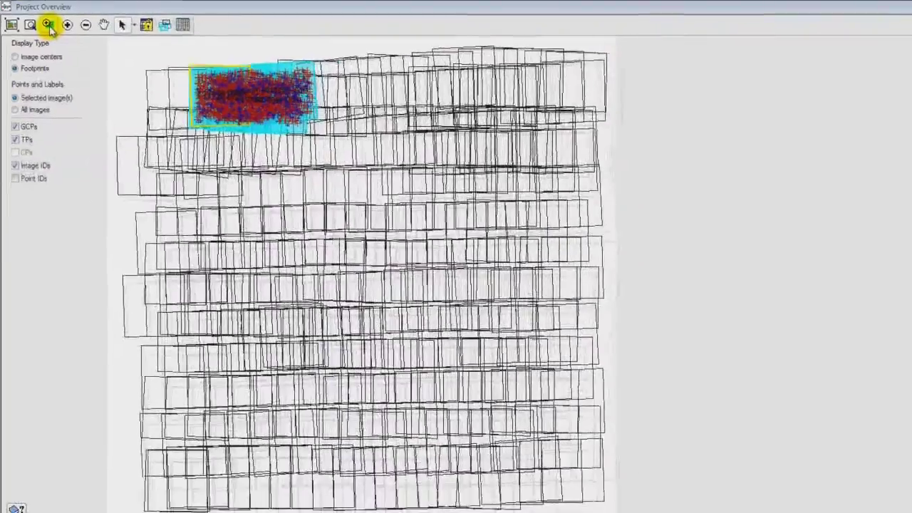
{"action": "left_click", "coordinate": [47, 25]}
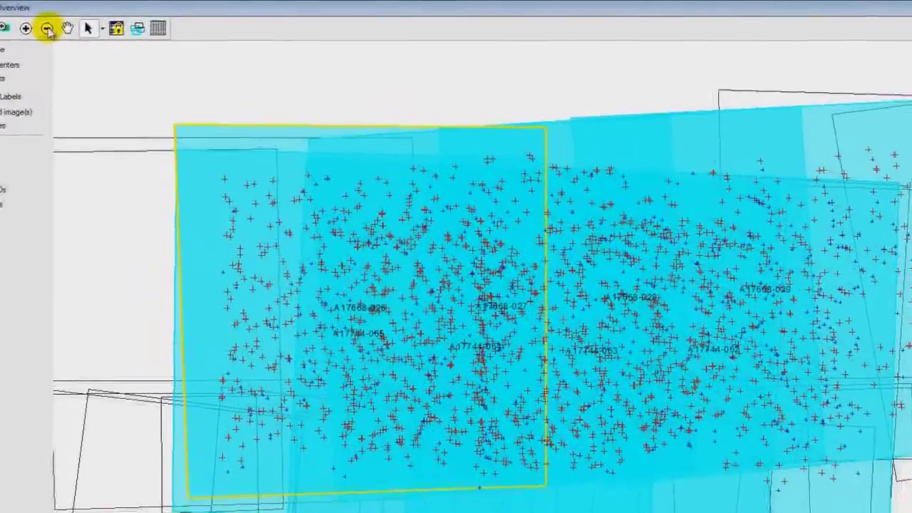
- Zoom out to the whole footprint grid and select footprint A17743-022
{"action": "left_click", "coordinate": [79, 22]}
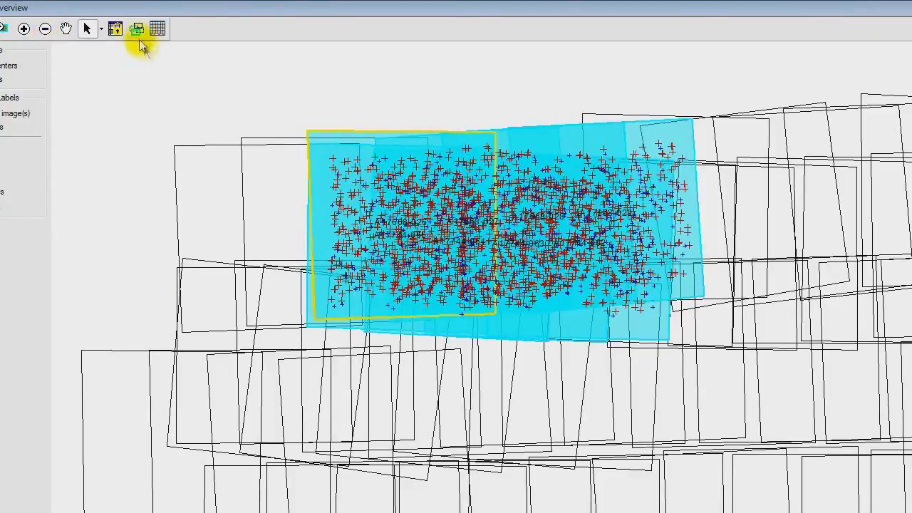
{"action": "left_click", "coordinate": [761, 319]}
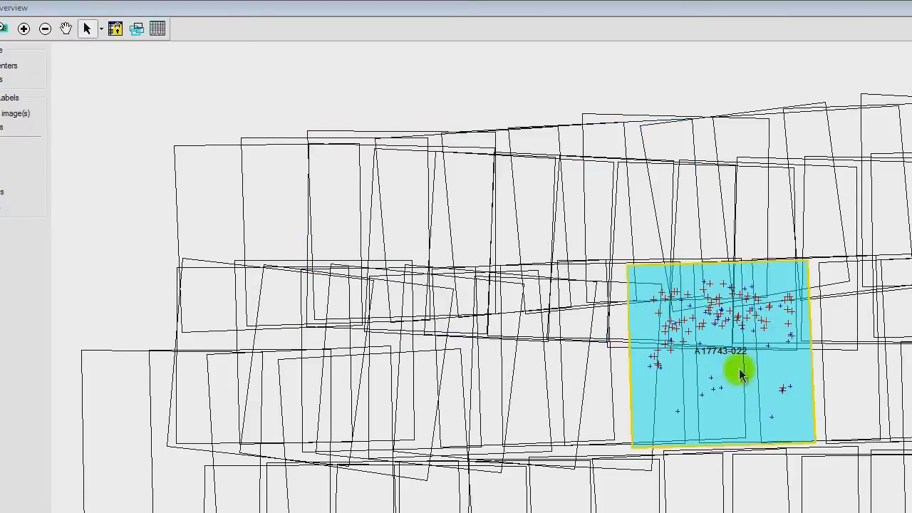
{"action": "scroll", "coordinate": [784, 385], "scroll_direction": "down", "scroll_amount": 5}
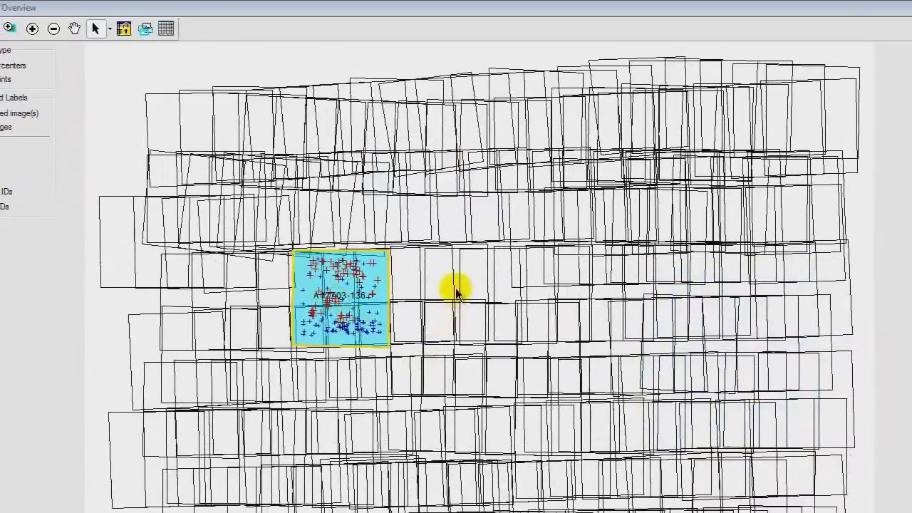
- Select footprint A17708-133 together with its overlapping neighbouring images
{"action": "left_click", "coordinate": [449, 287]}
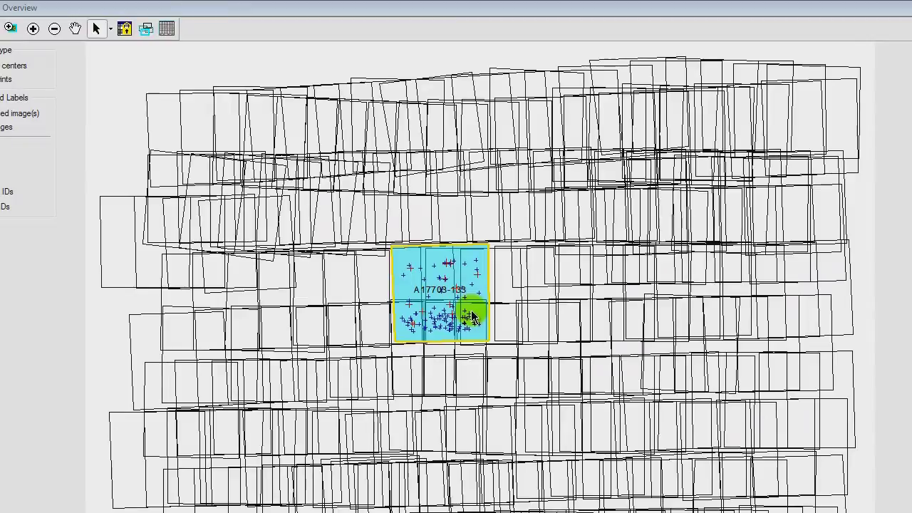
{"action": "left_click", "coordinate": [146, 30]}
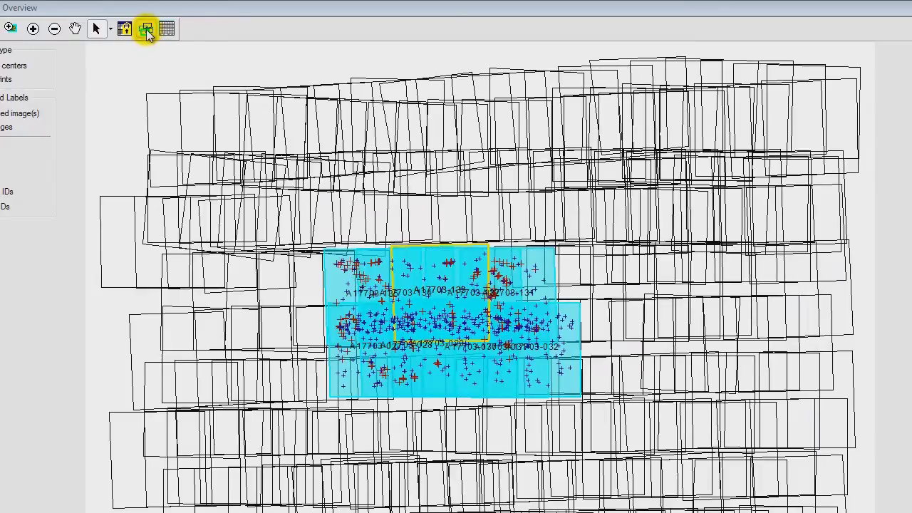
{"action": "mouse_move", "coordinate": [384, 265]}
{"action": "left_mouse_down"}
{"action": "mouse_move", "coordinate": [423, 262]}
{"action": "mouse_move", "coordinate": [421, 288]}
{"action": "left_mouse_up"}
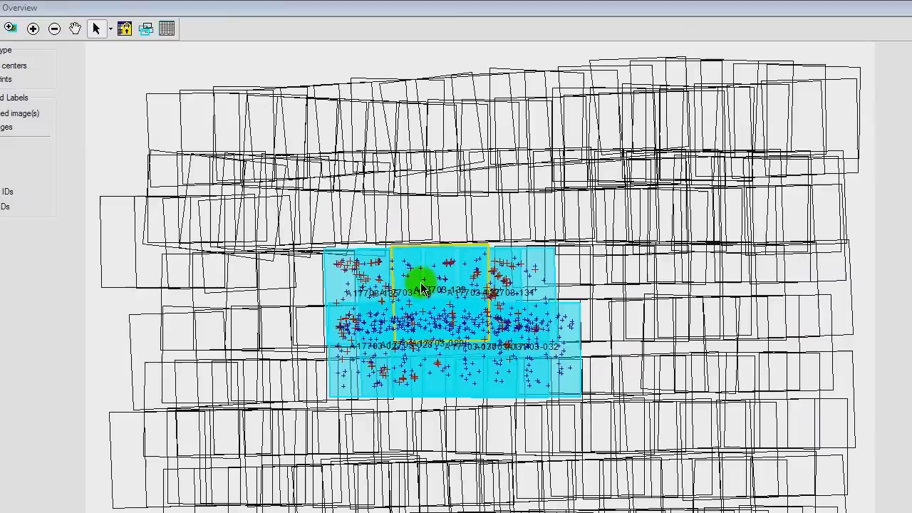
{"action": "left_click", "coordinate": [146, 28]}
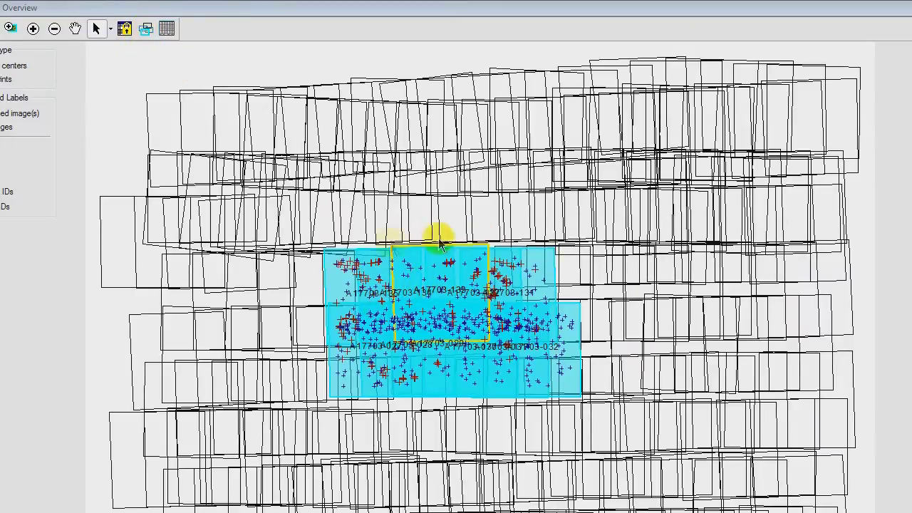
{"action": "left_click", "coordinate": [536, 273]}
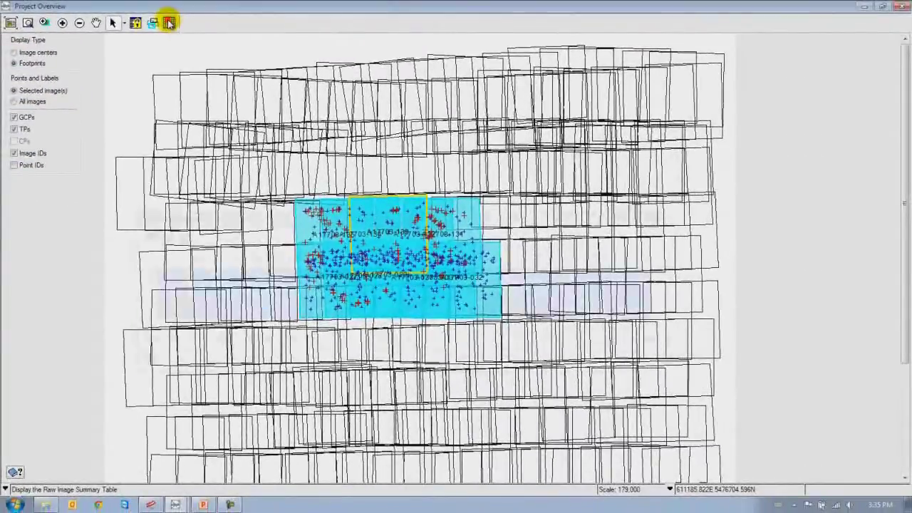
- Open the Raw Image Summary Table and move it up to uncover the selected footprints
{"action": "left_click", "coordinate": [168, 23]}
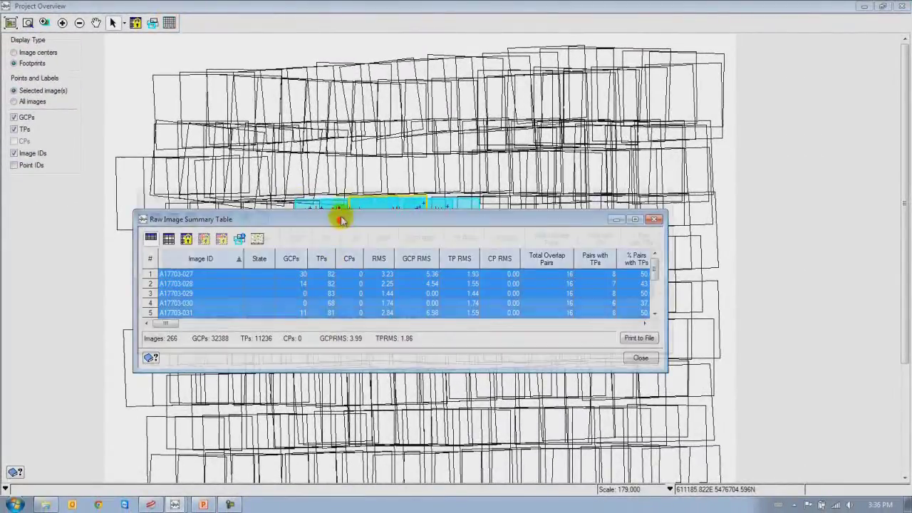
{"action": "left_click_drag", "start_coordinate": [341, 220], "coordinate": [350, 154]}
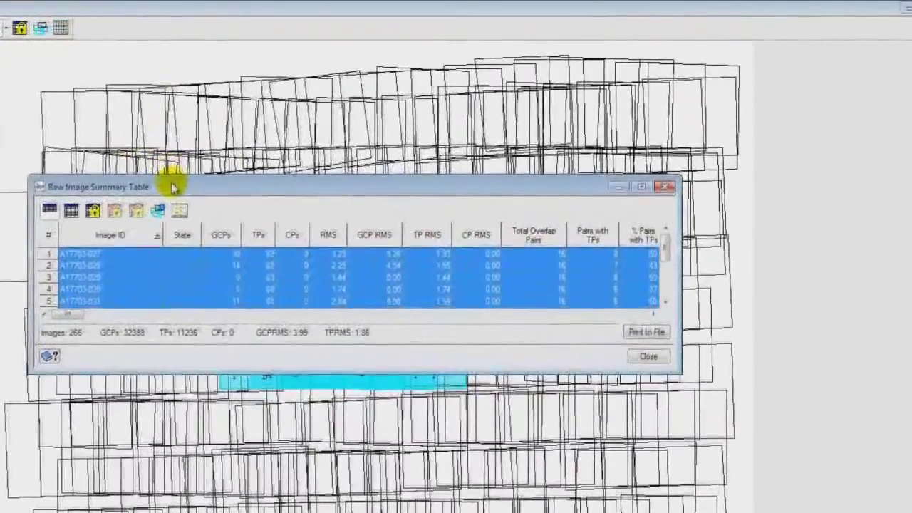
{"action": "left_click_drag", "start_coordinate": [261, 147], "coordinate": [262, 70]}
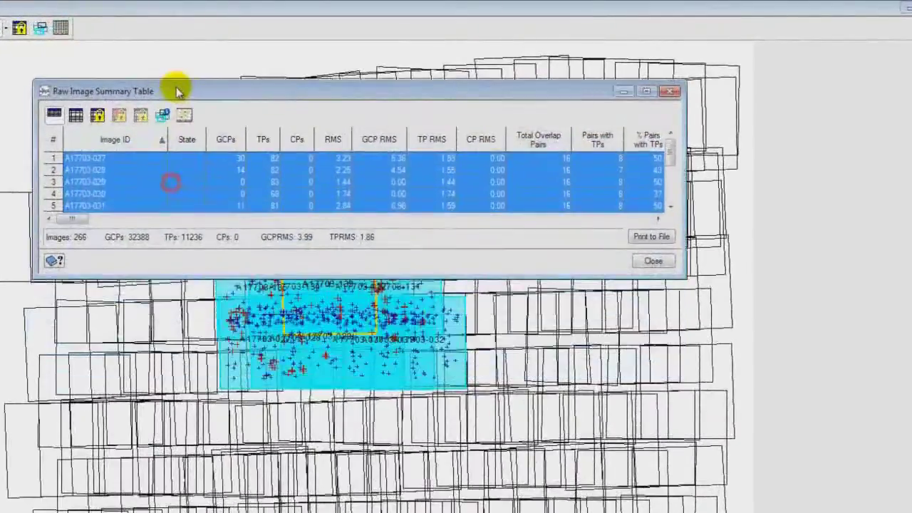
{"action": "mouse_move", "coordinate": [672, 155]}
{"action": "left_mouse_down"}
{"action": "mouse_move", "coordinate": [671, 188]}
{"action": "mouse_move", "coordinate": [676, 143]}
{"action": "left_mouse_up"}
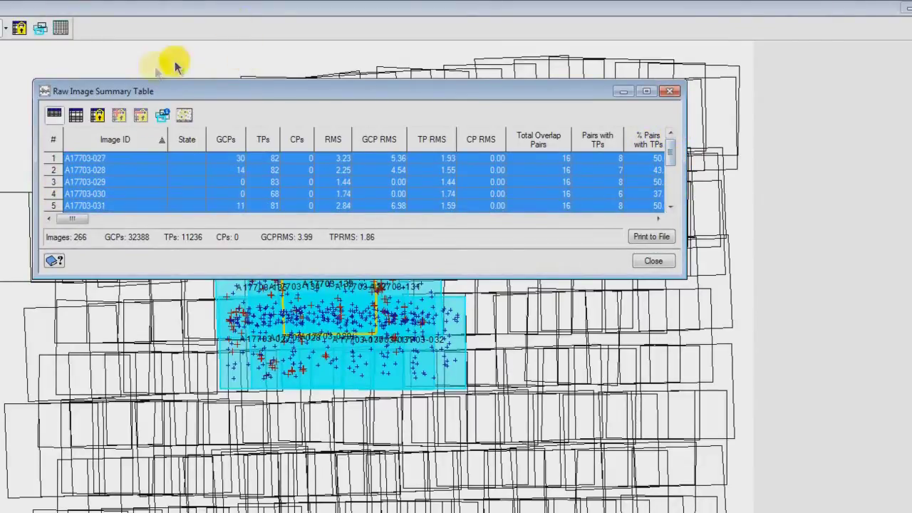
- Refresh the summary table to list all 266 project images and browse its rows
{"action": "left_click", "coordinate": [54, 115]}
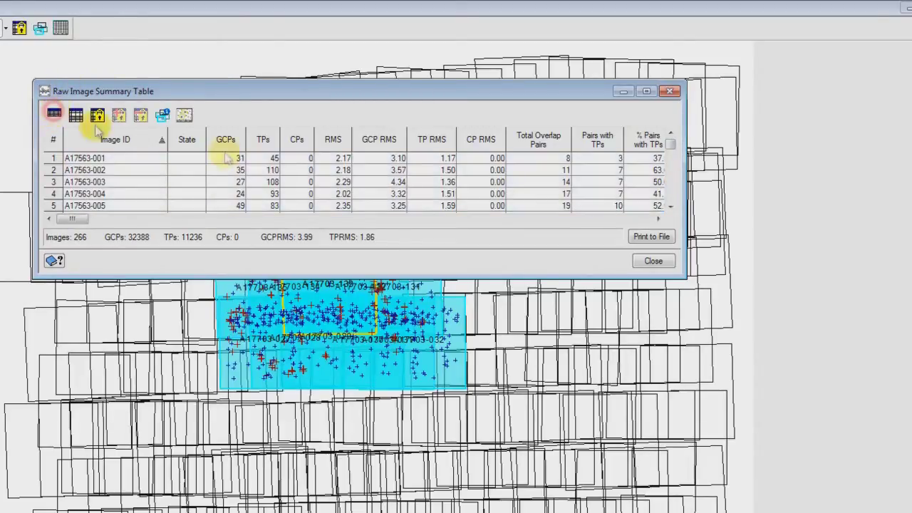
{"action": "left_click_drag", "start_coordinate": [670, 146], "coordinate": [681, 173]}
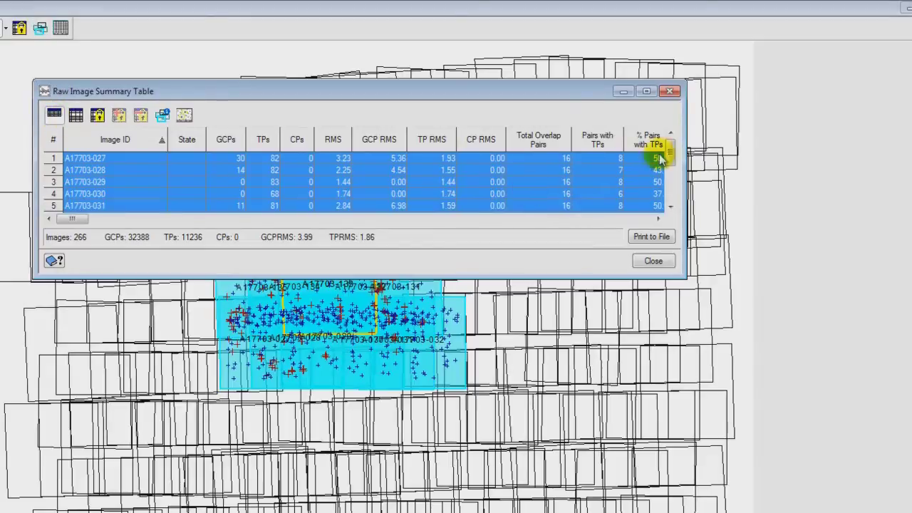
{"action": "mouse_move", "coordinate": [673, 146]}
{"action": "left_mouse_down"}
{"action": "mouse_move", "coordinate": [677, 199]}
{"action": "mouse_move", "coordinate": [671, 132]}
{"action": "left_mouse_up"}
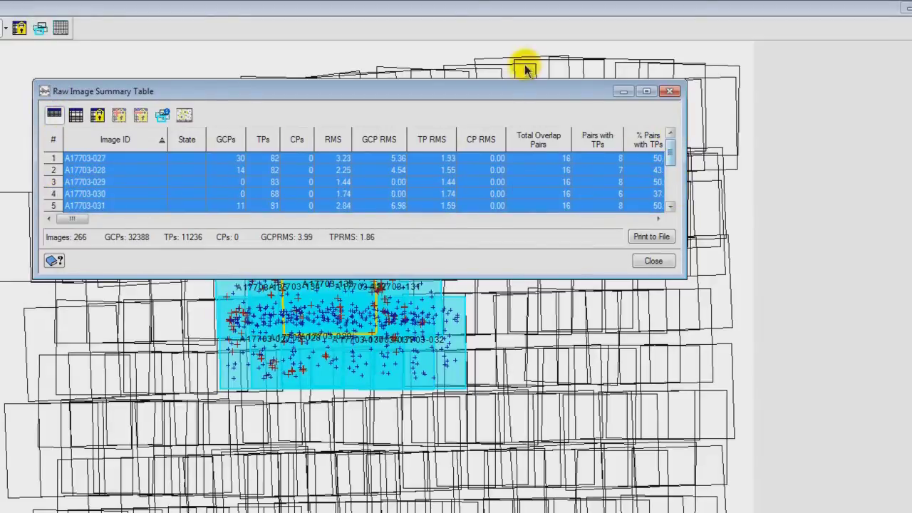
{"action": "left_click_drag", "start_coordinate": [509, 90], "coordinate": [478, 79]}
{"action": "mouse_move", "coordinate": [634, 138]}
{"action": "left_mouse_down"}
{"action": "mouse_move", "coordinate": [634, 201]}
{"action": "mouse_move", "coordinate": [637, 122]}
{"action": "left_mouse_up"}
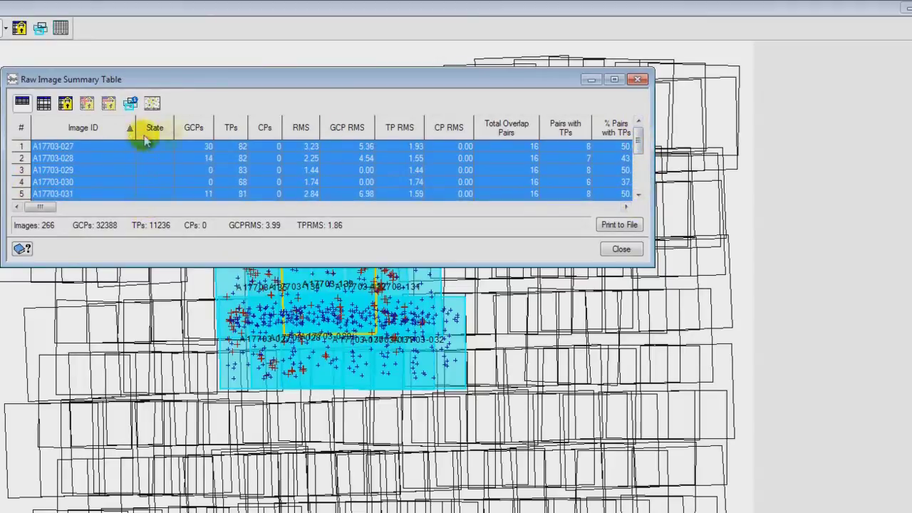